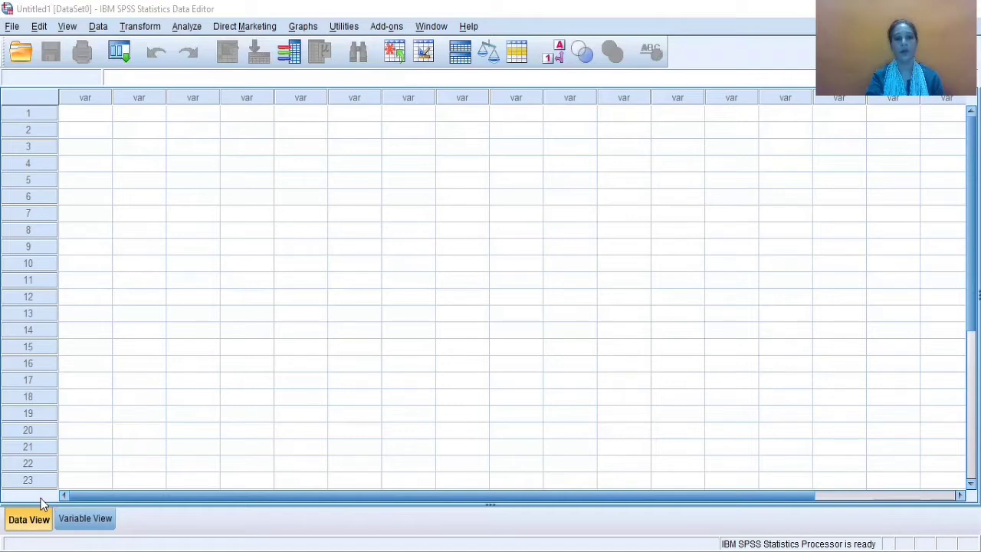
Step: Define a new variable named Gender in the first row of the Variable View
left_click(42, 519)
left_click(84, 517)
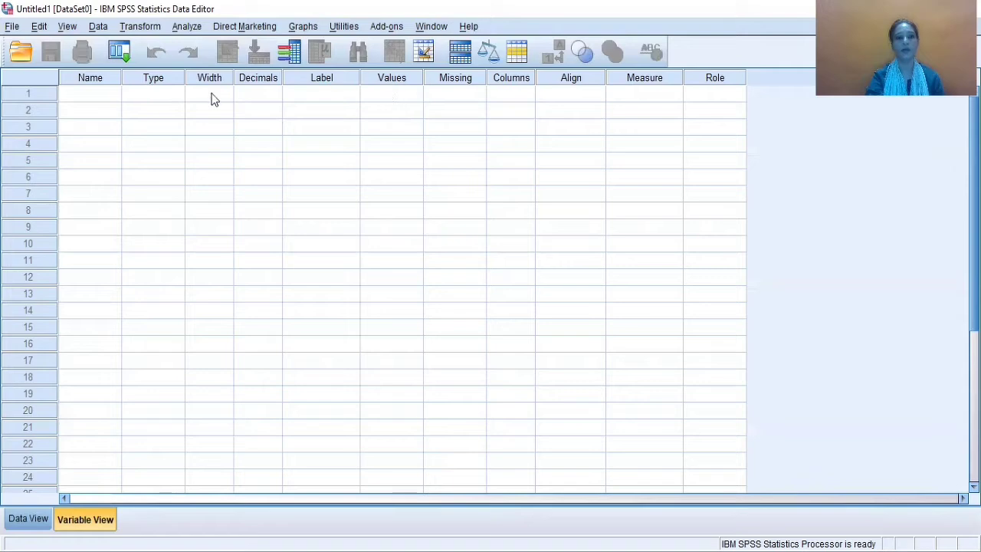
left_click(93, 95)
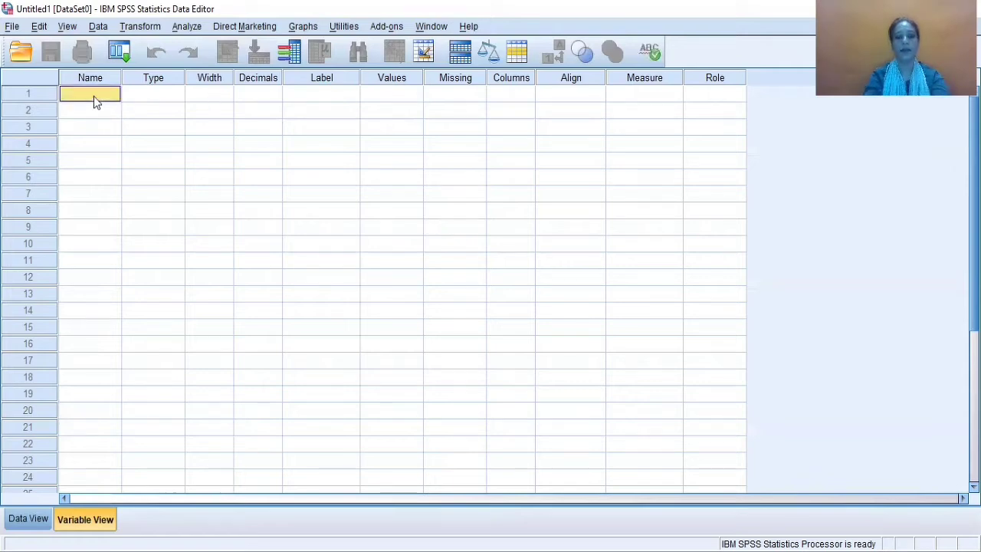
type("Gender")
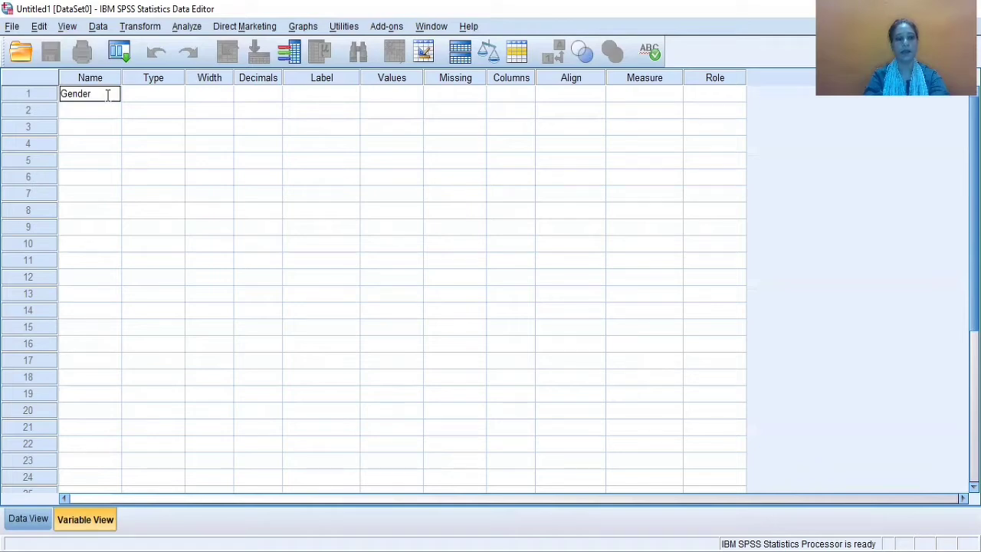
key("Tab")
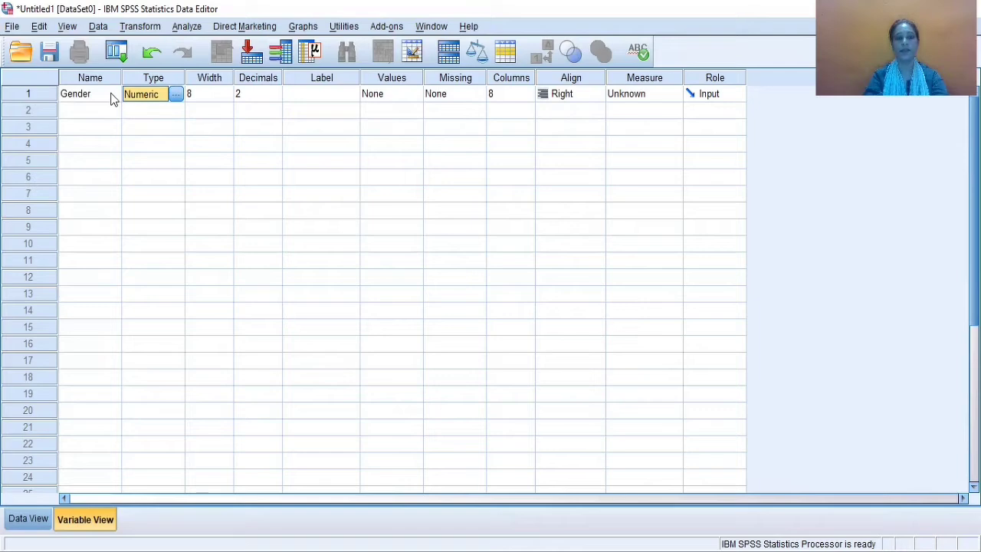
Step: Open the type settings of the Gender variable and accept Numeric as its type
left_click(179, 93)
left_click(176, 94)
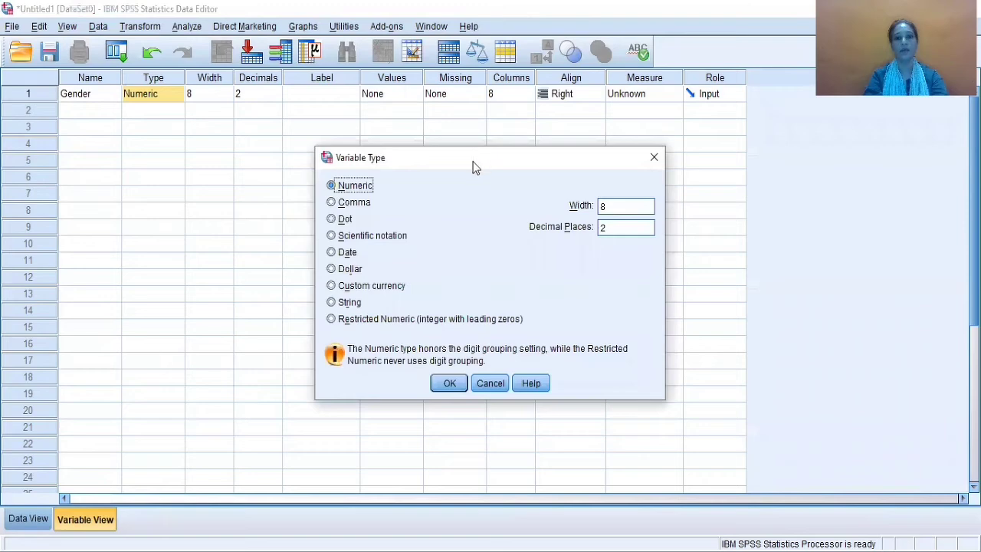
left_click_drag(459, 156, 430, 89)
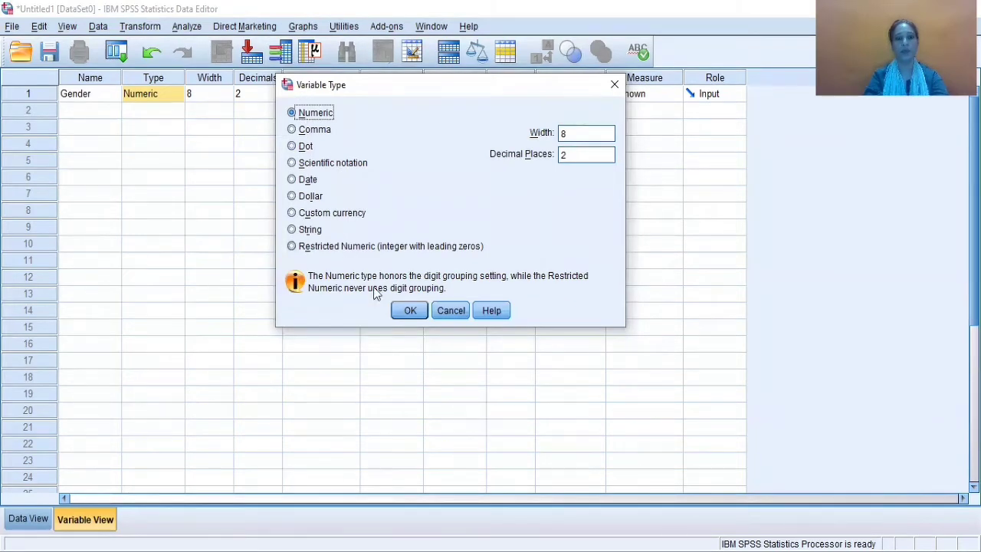
left_click(409, 314)
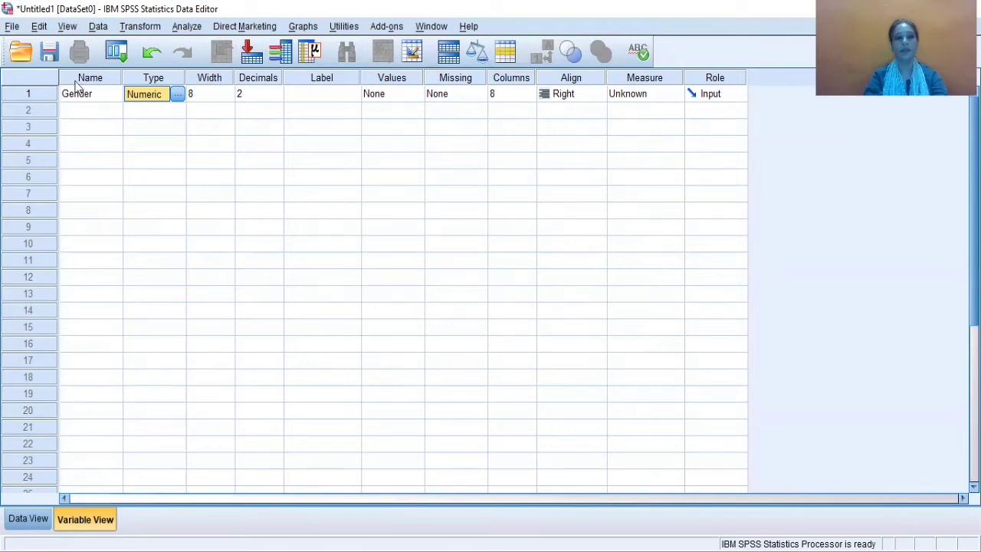
Step: Set the Gender variable's decimals to 0 and enter Gender as its label
left_click(281, 94)
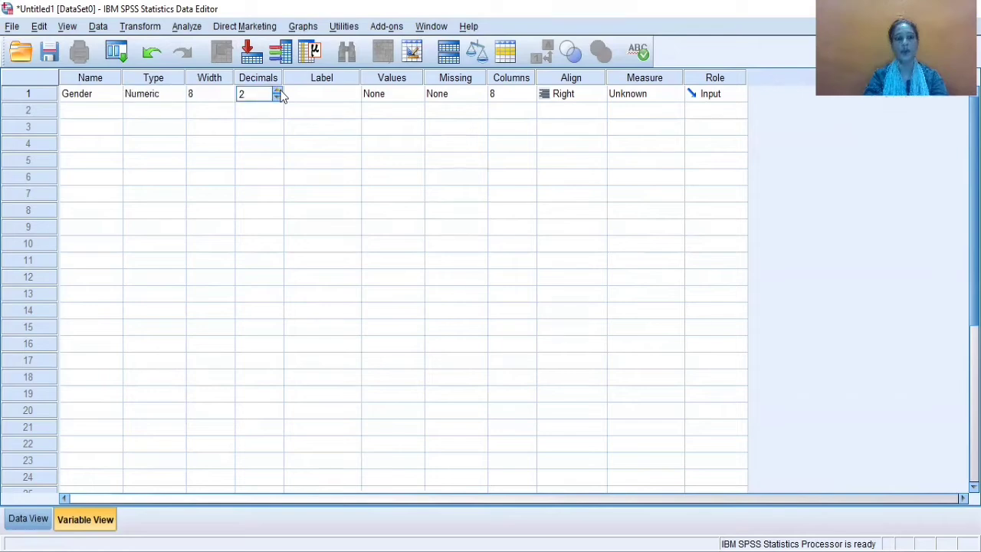
left_click(278, 91)
left_click(277, 97)
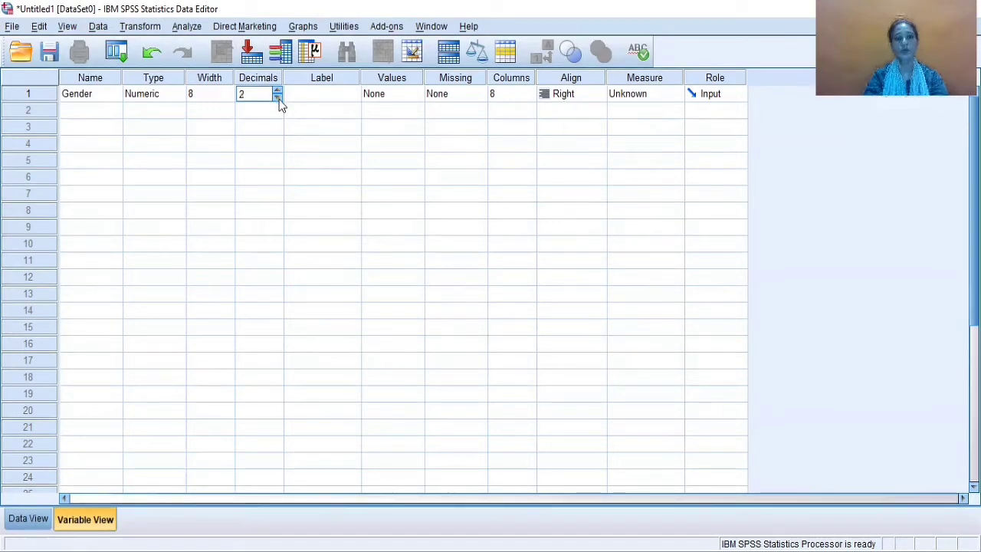
left_click(277, 96)
left_click(278, 96)
left_click(328, 108)
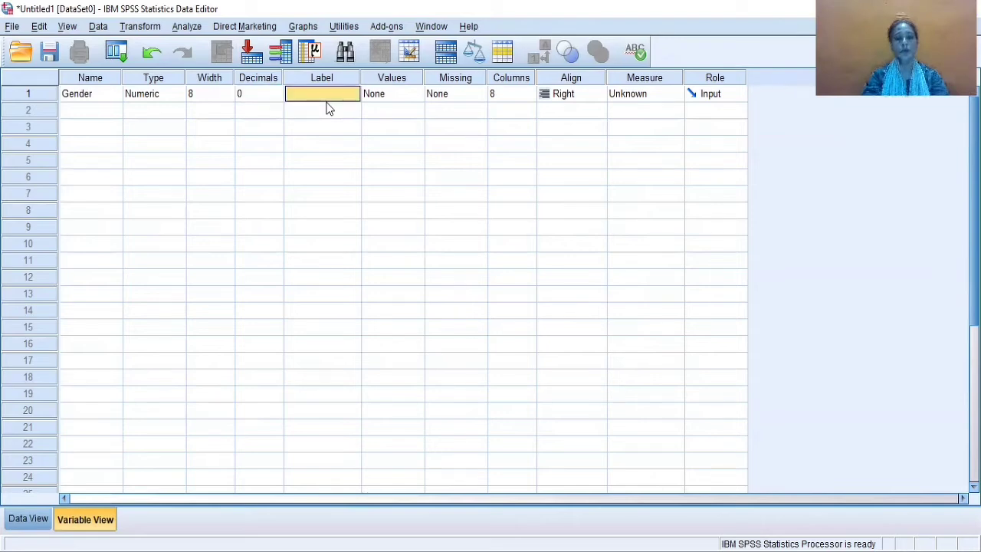
type("Gender")
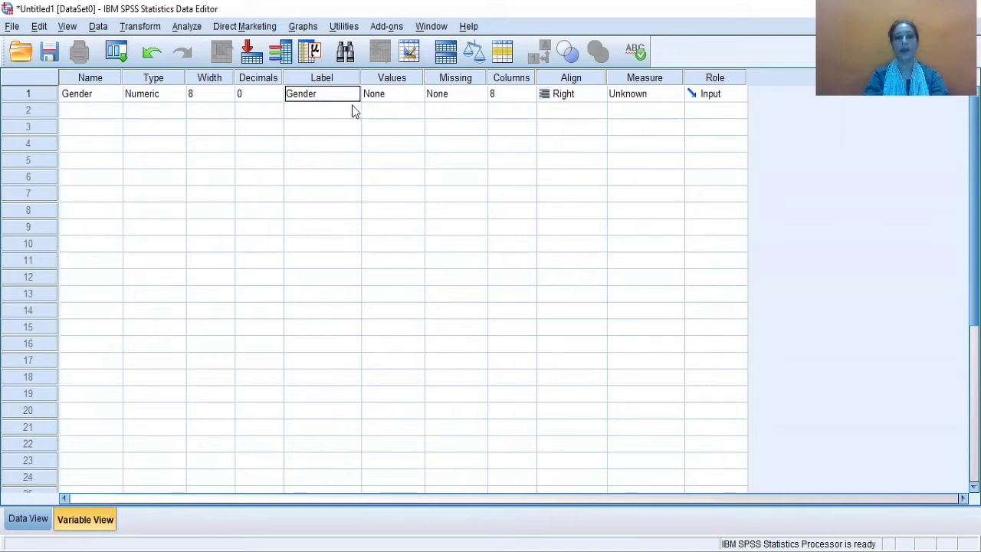
Step: Add the value label 1 = Male to the Gender variable
left_click(417, 102)
left_click(415, 95)
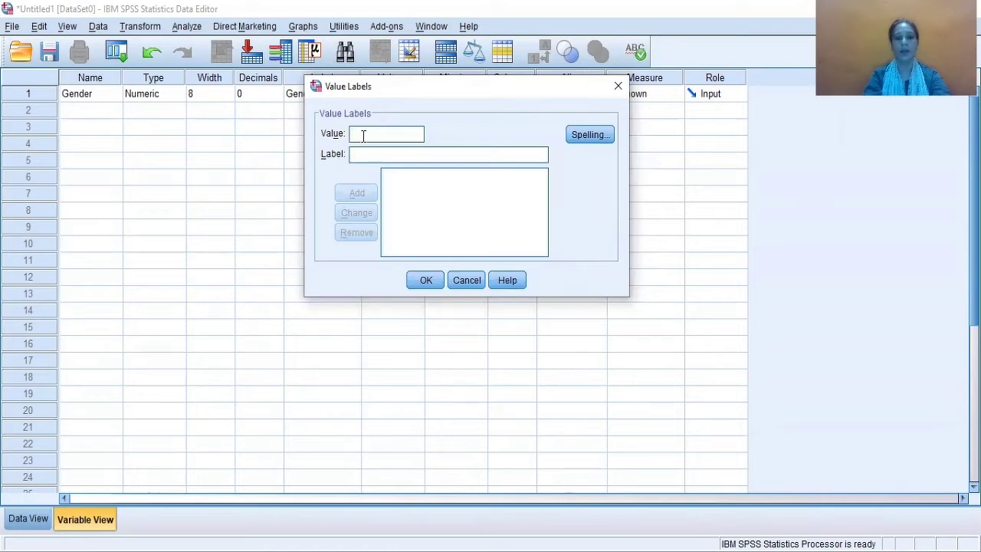
type("1")
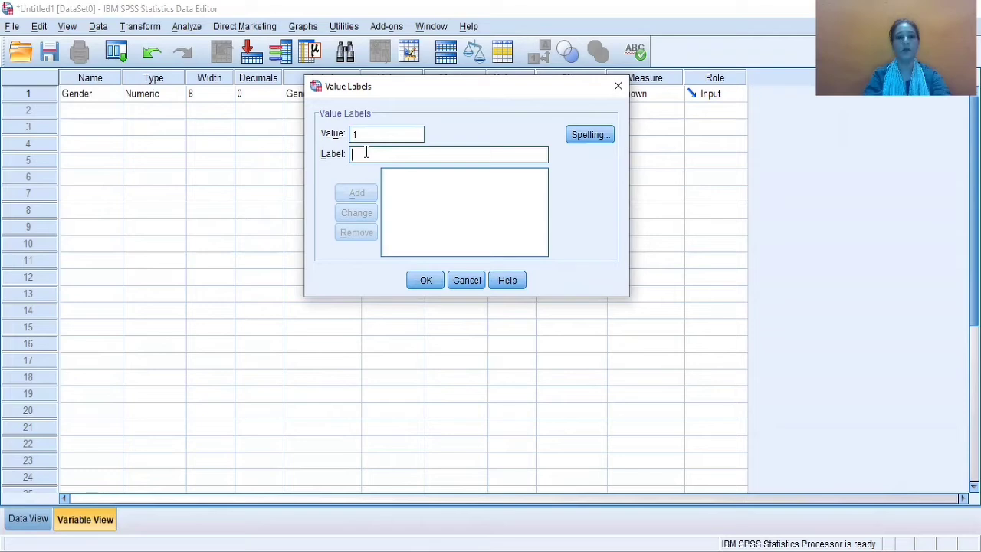
type("Ma")
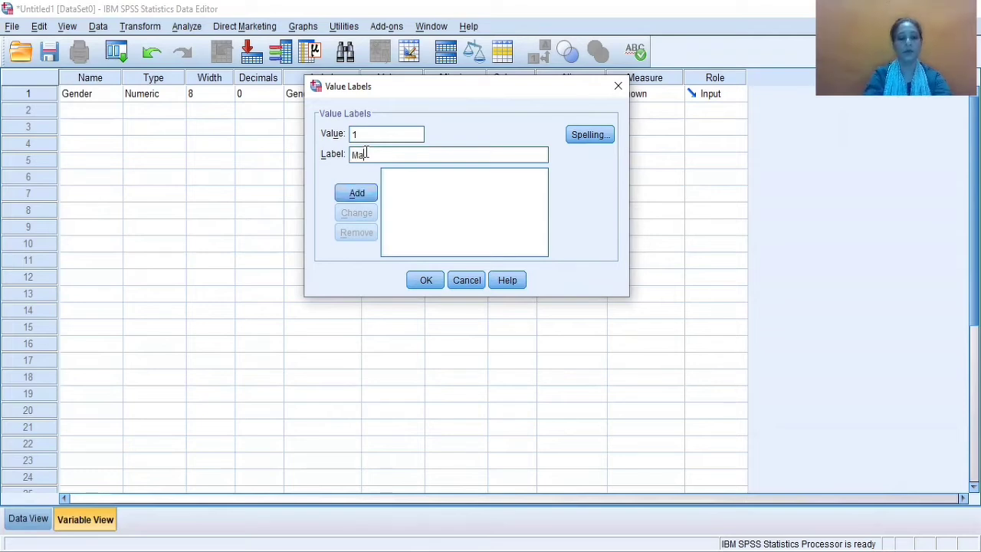
type("le")
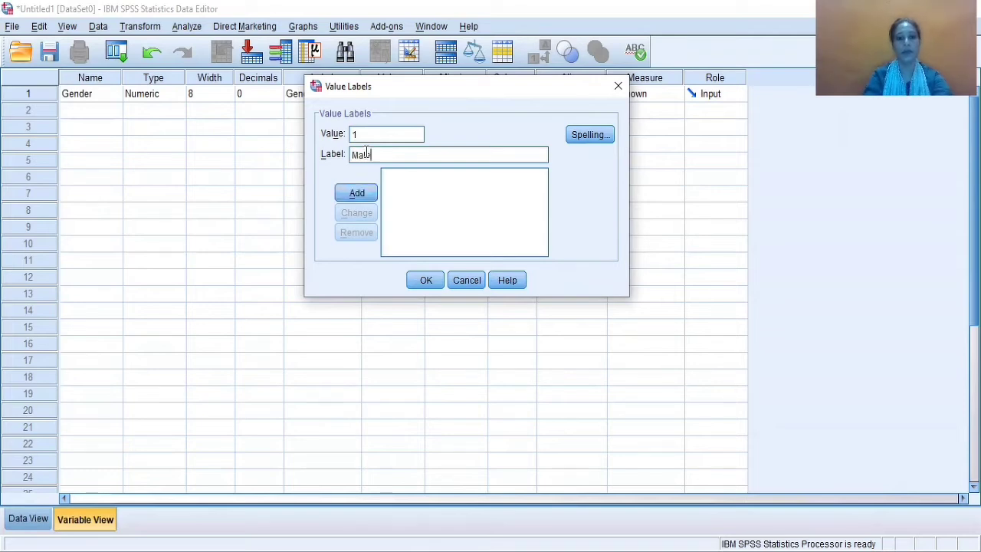
left_click(359, 197)
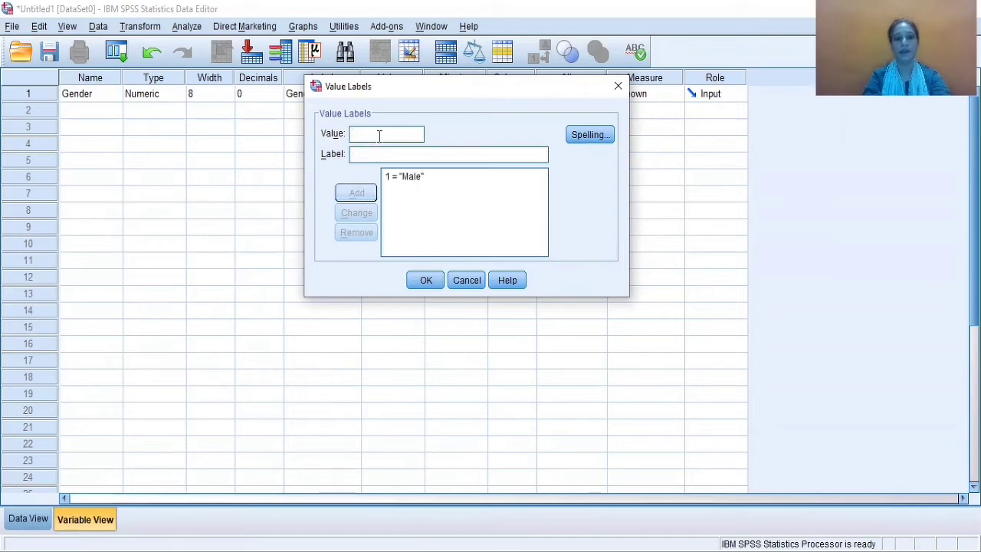
Step: Add the value label 2 = Female to the Gender variable and apply the value labels
type("2")
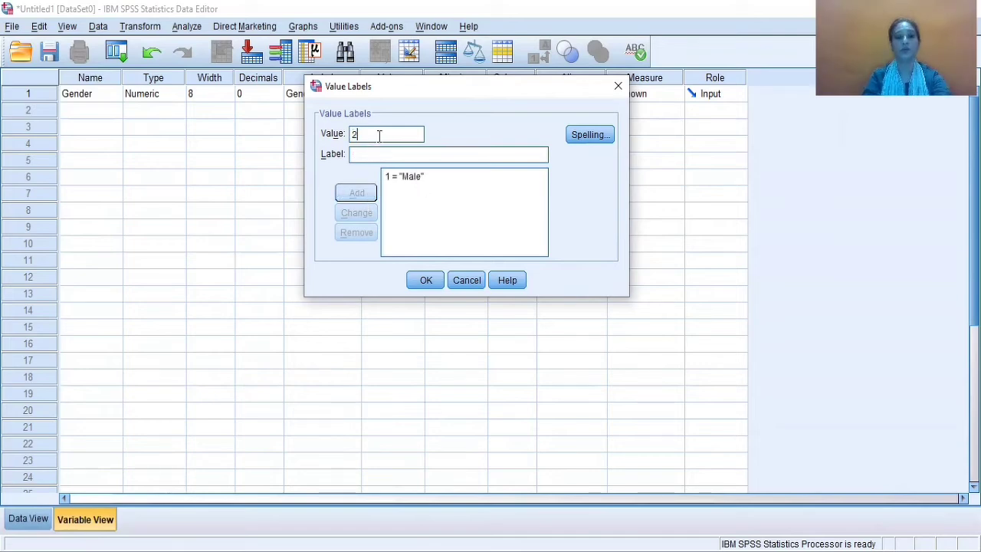
type("Fe")
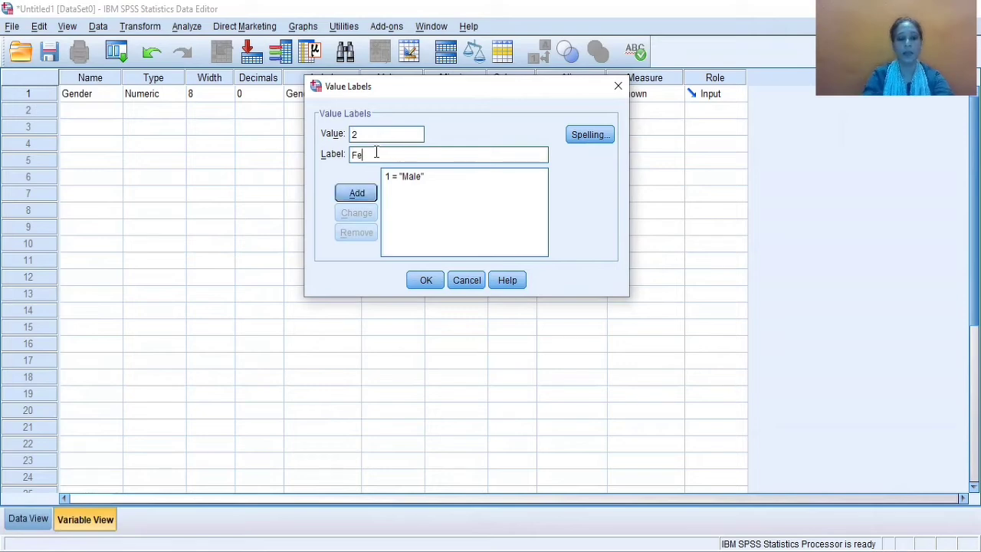
type("male")
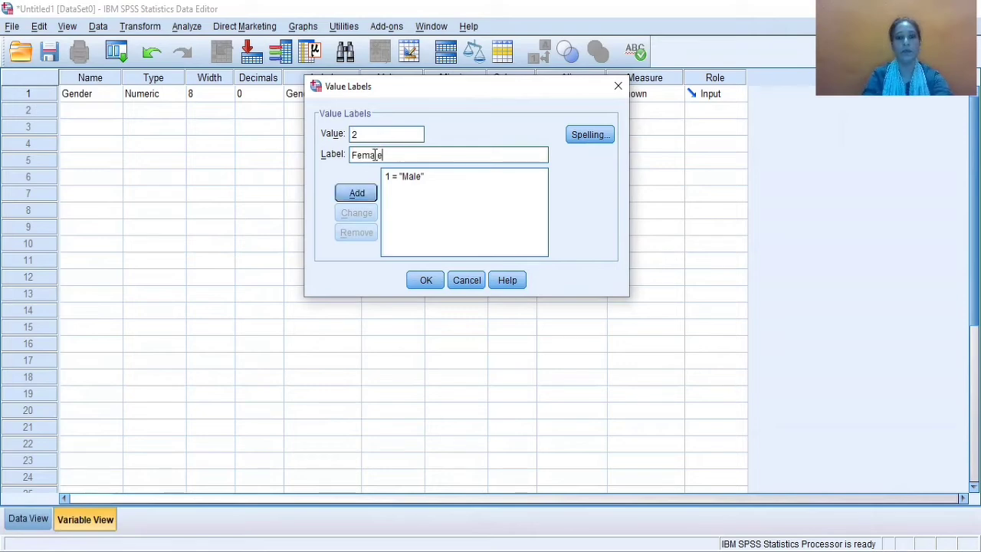
left_click(355, 196)
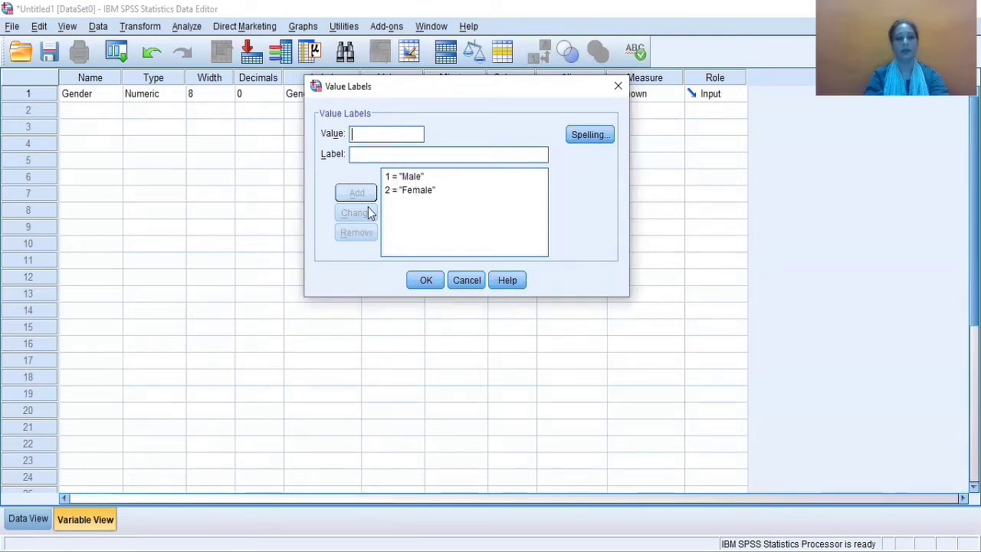
left_click(426, 280)
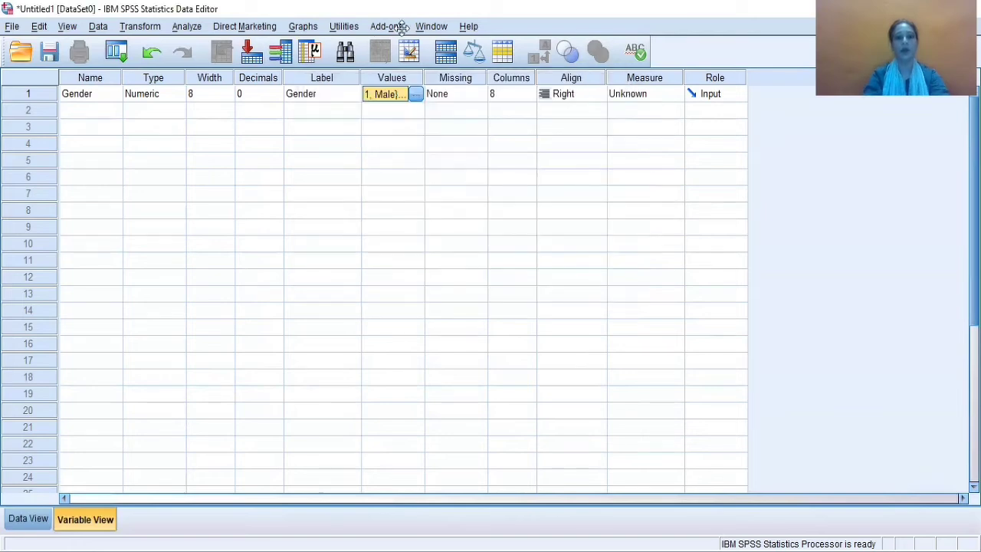
left_click(441, 101)
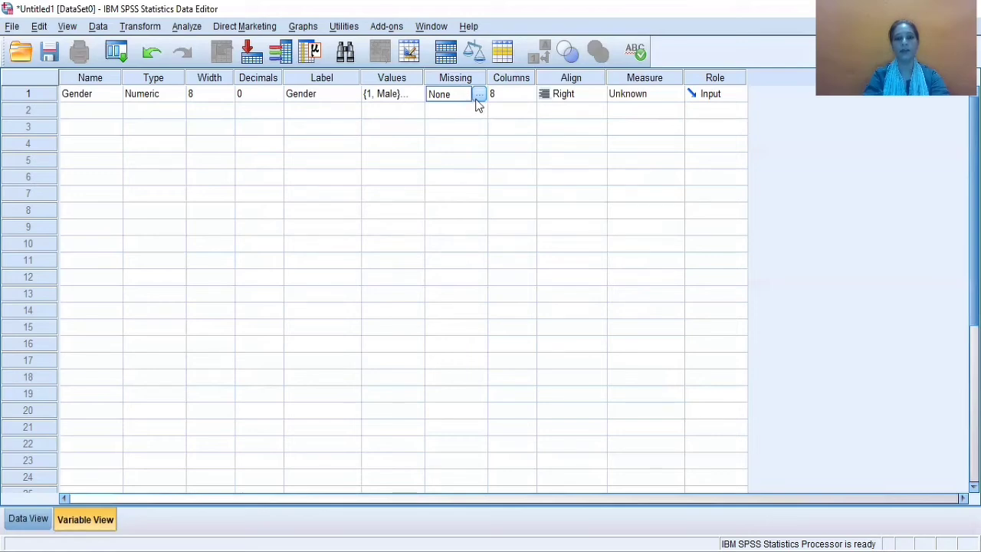
left_click(476, 99)
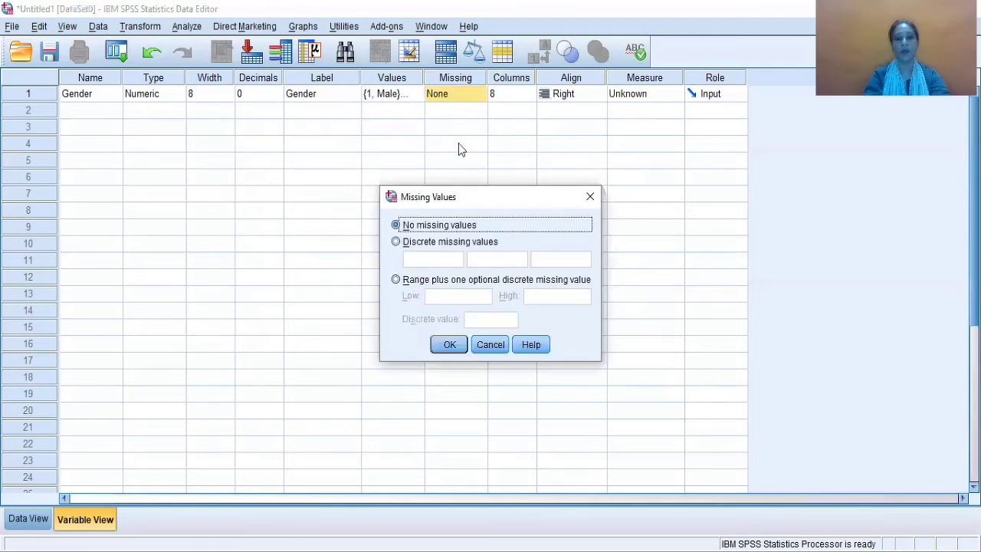
left_click_drag(470, 198, 431, 54)
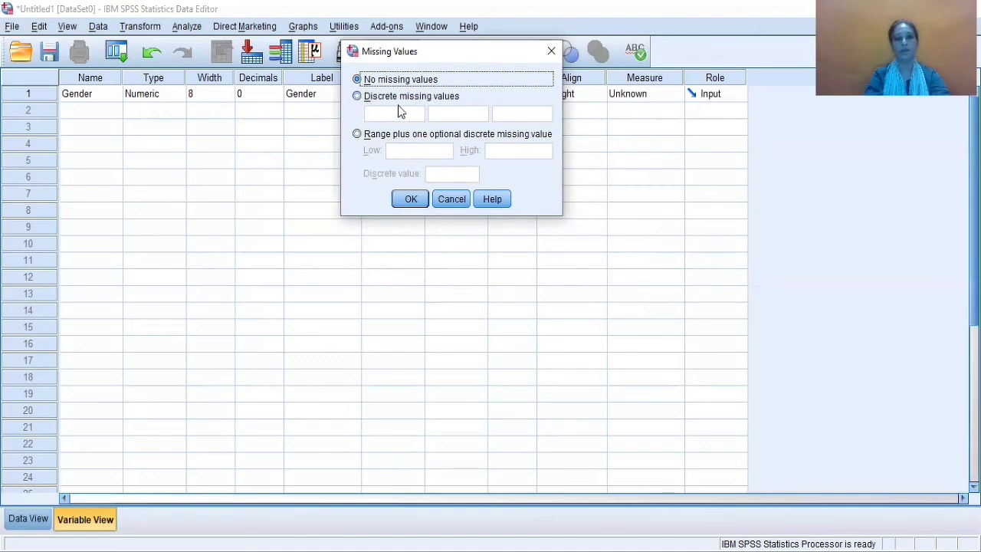
left_click(357, 96)
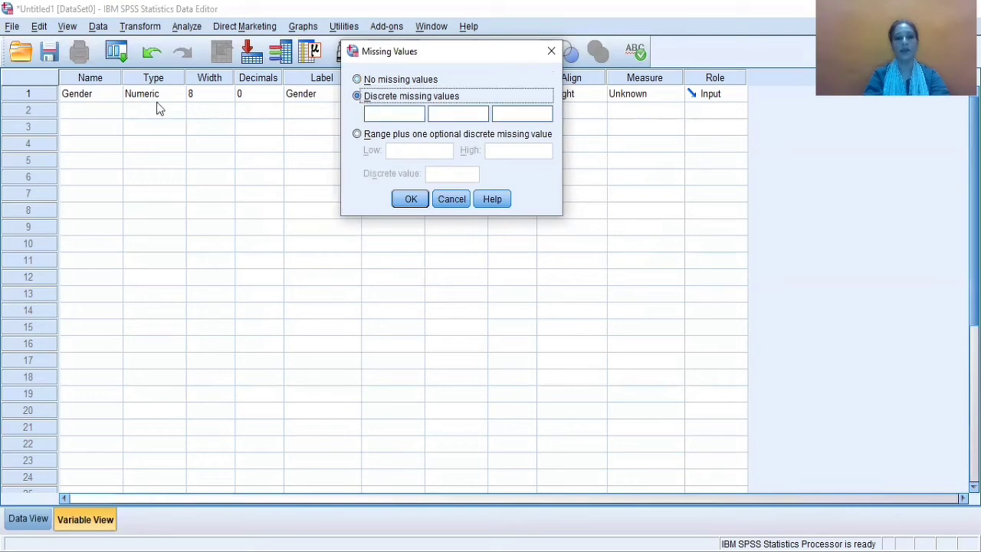
left_click(407, 112)
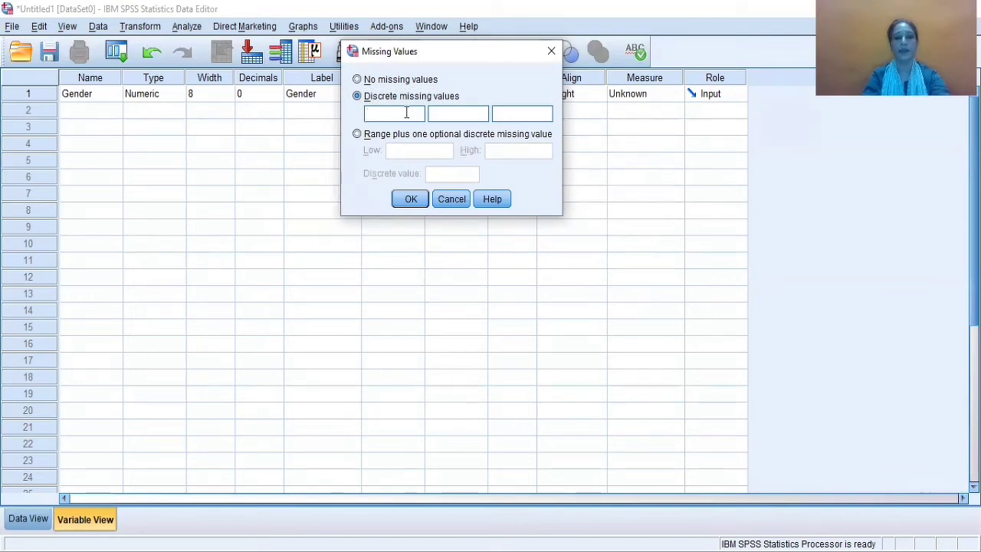
type("1")
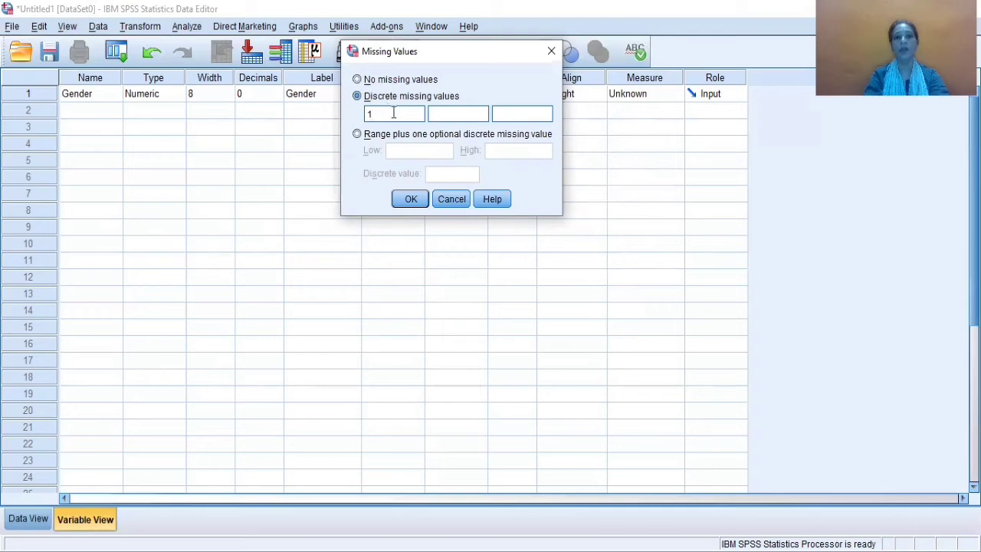
left_click(357, 135)
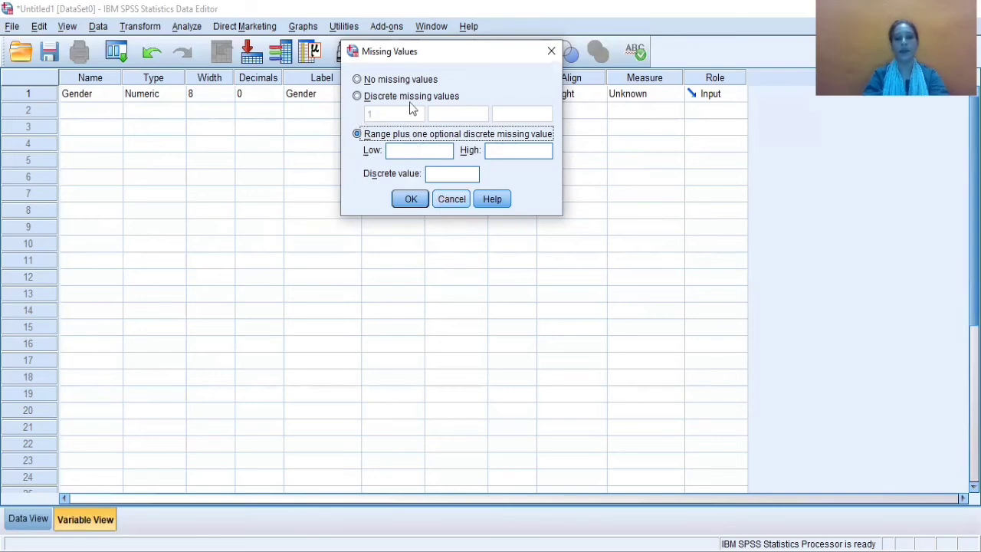
left_click(446, 200)
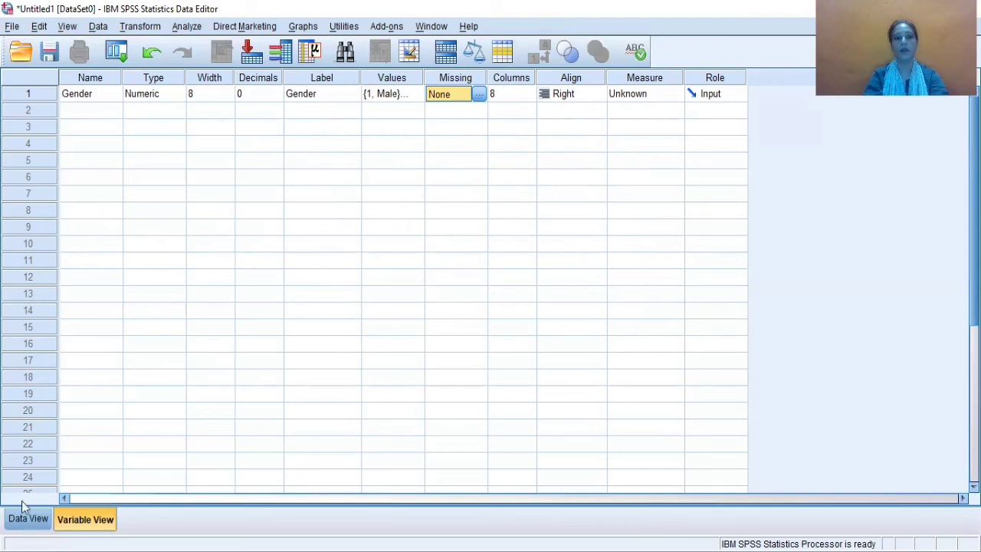
Step: Widen the Gender column in the Data View to 12 and check its column width in the Variable View
left_click(24, 519)
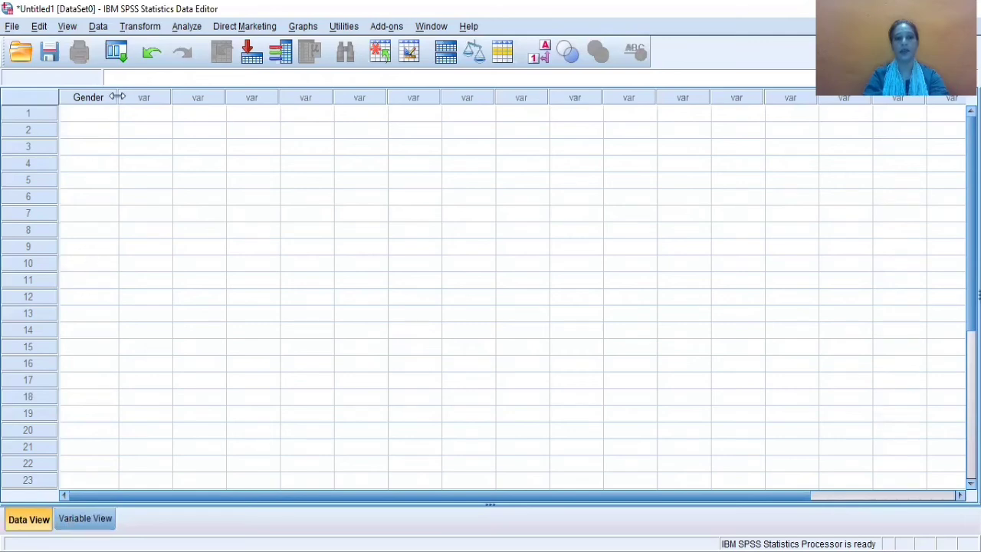
left_click_drag(117, 97, 144, 96)
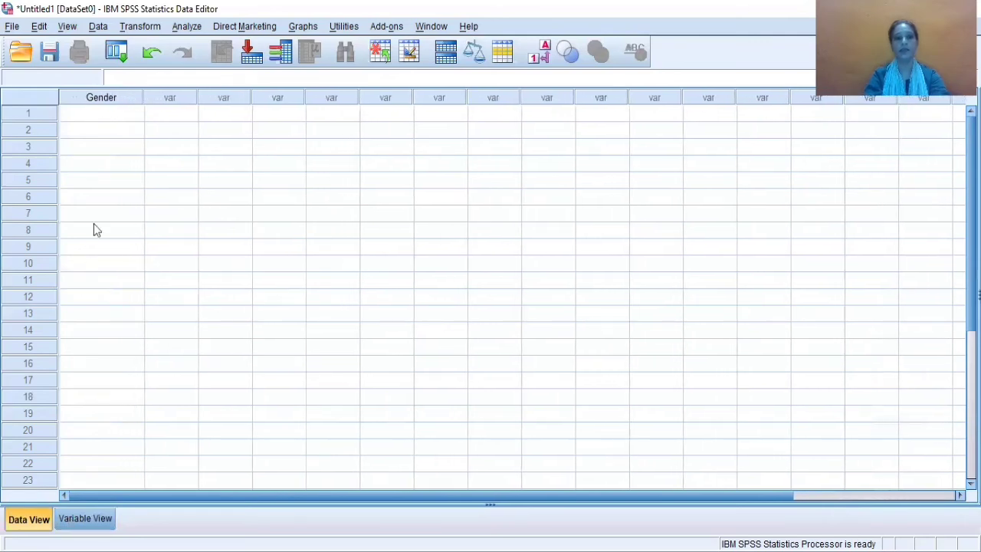
left_click(85, 518)
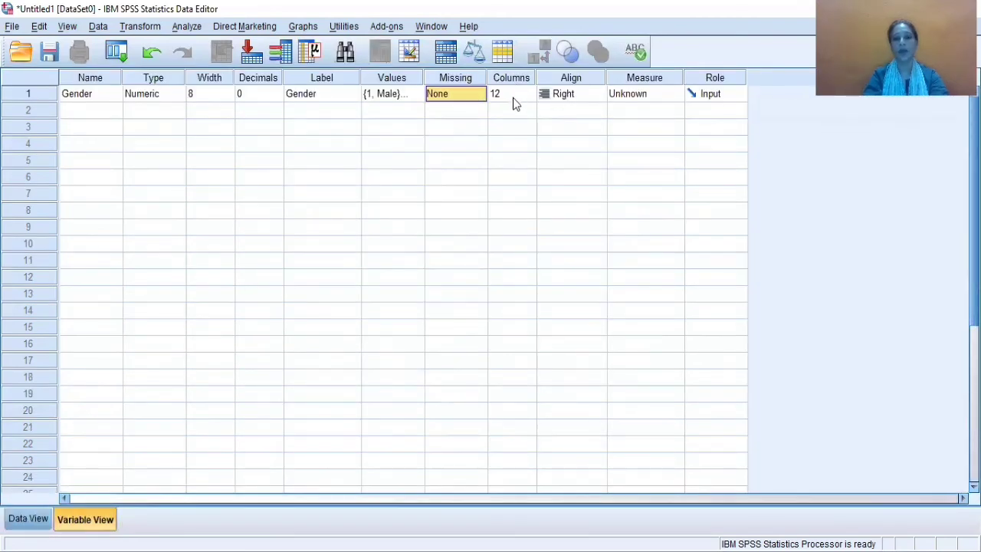
Step: Narrow the Gender column in the Data View to a width of 8 and return to the Variable View
left_click(29, 519)
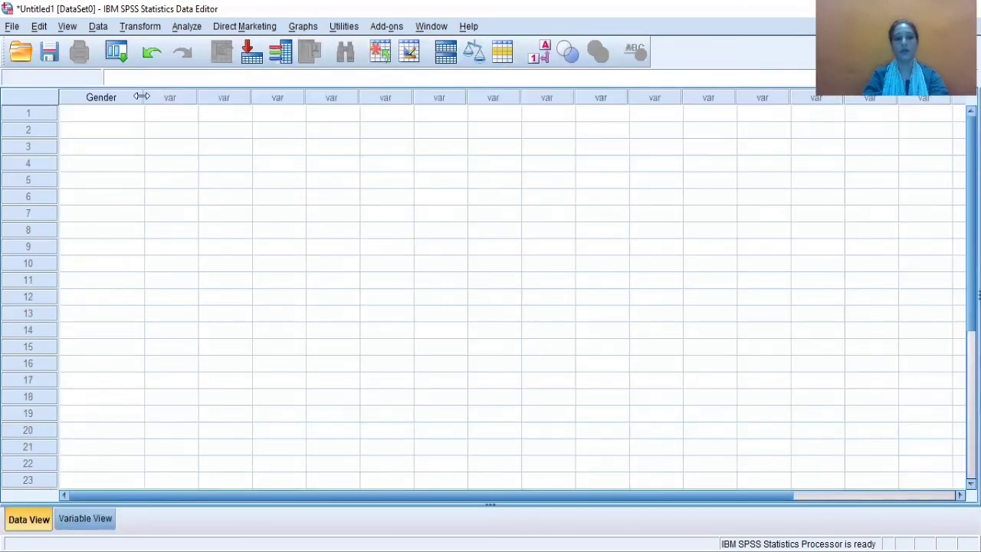
left_click_drag(143, 97, 118, 95)
left_click(86, 519)
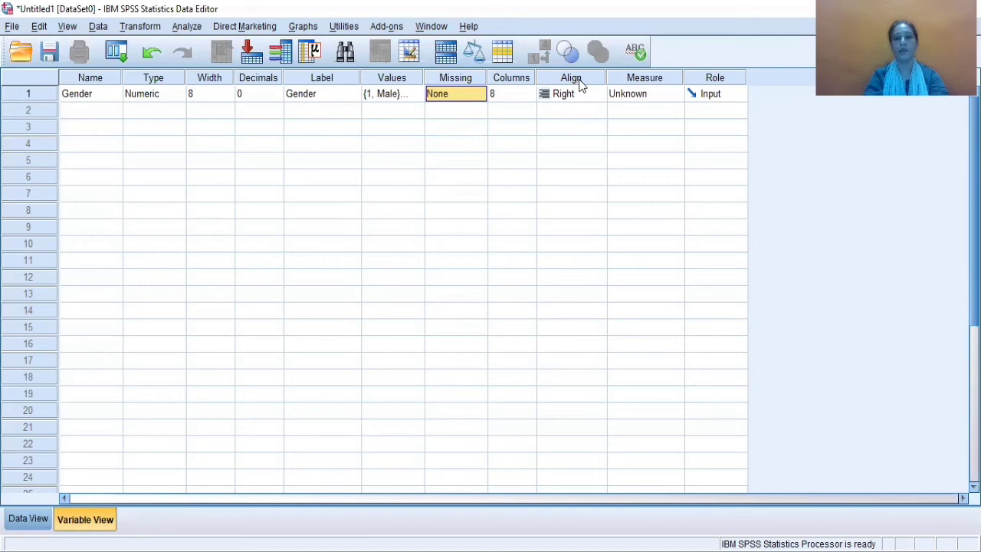
Step: Review the alignment options available for the Gender variable, keeping its current alignment
left_click(603, 94)
left_click(603, 95)
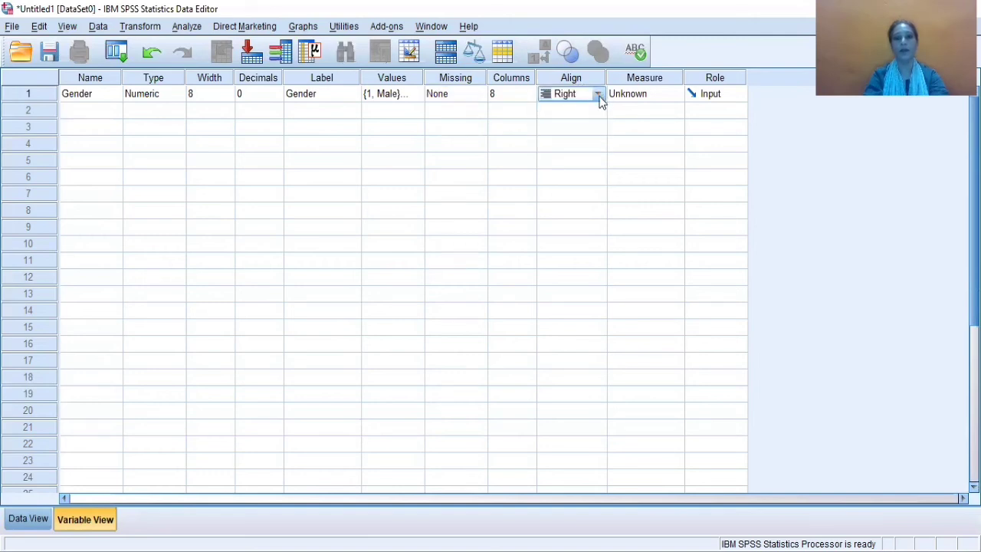
left_click(597, 94)
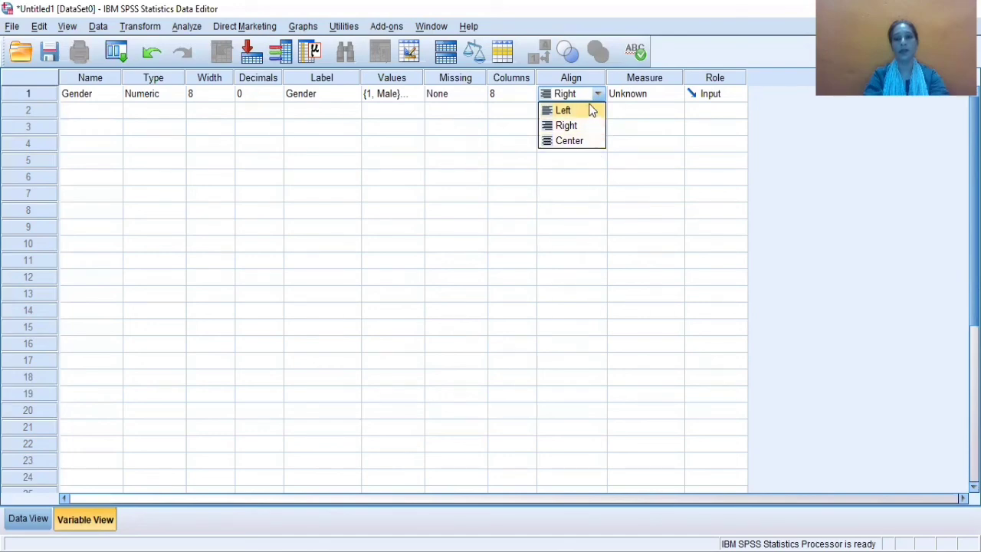
left_click(597, 97)
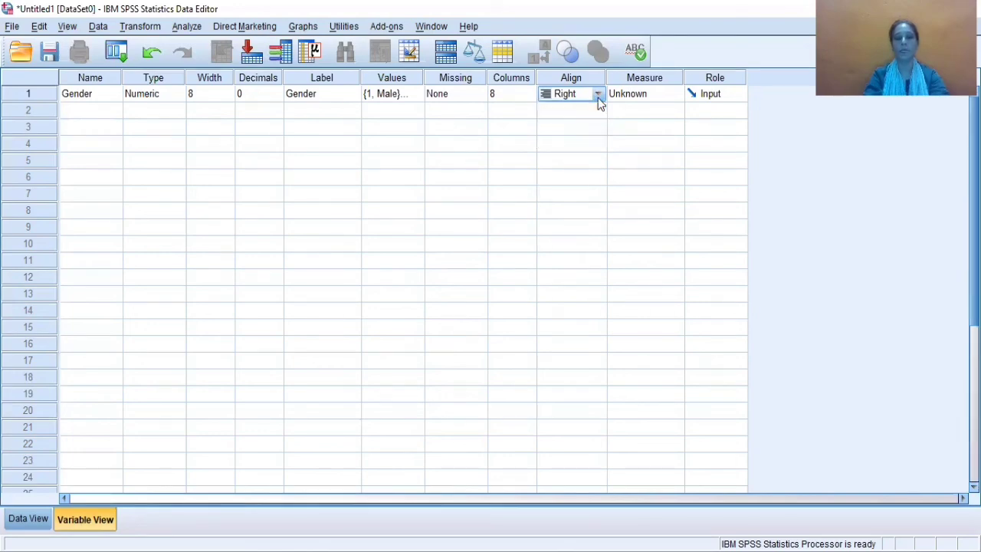
Step: Set the measurement level of the Gender variable to Nominal
left_click(650, 92)
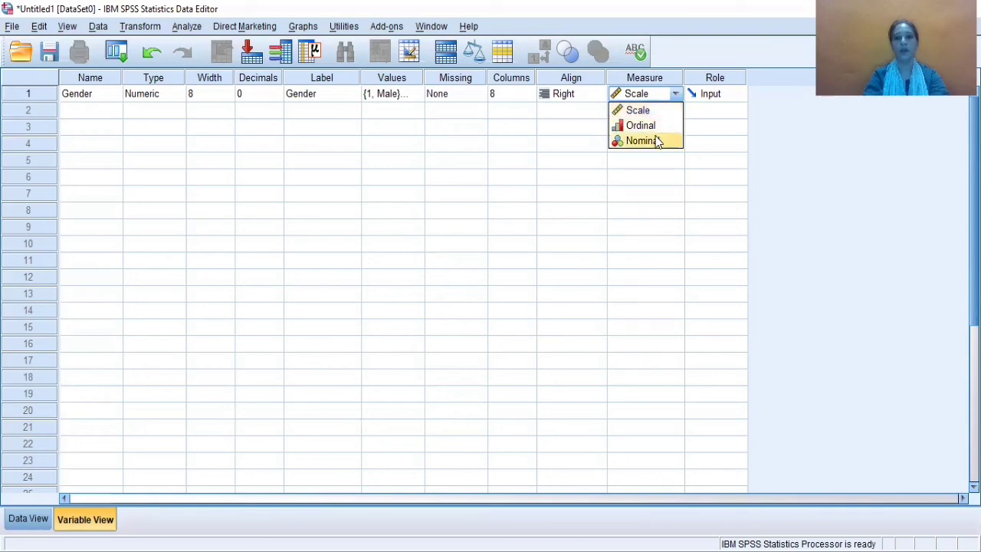
left_click(658, 111)
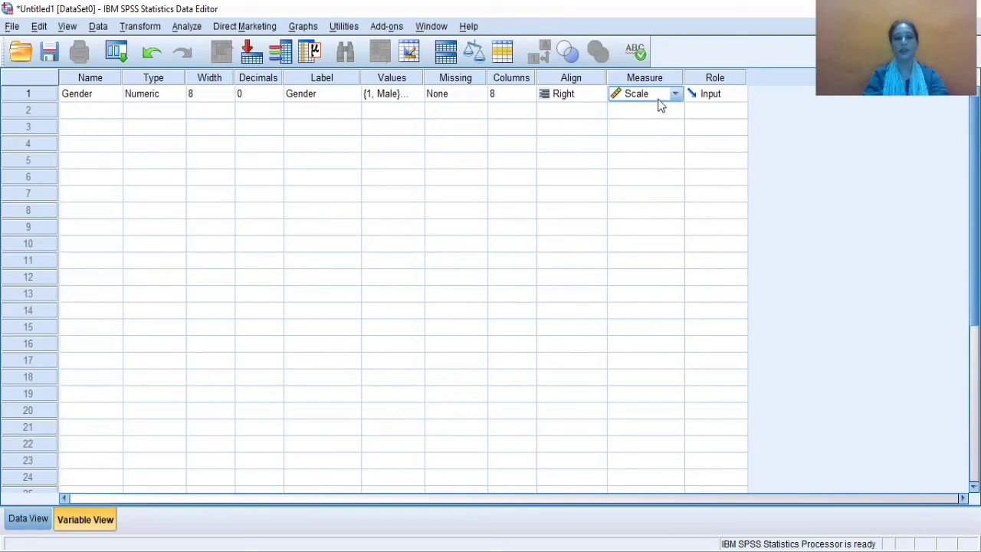
left_click(677, 96)
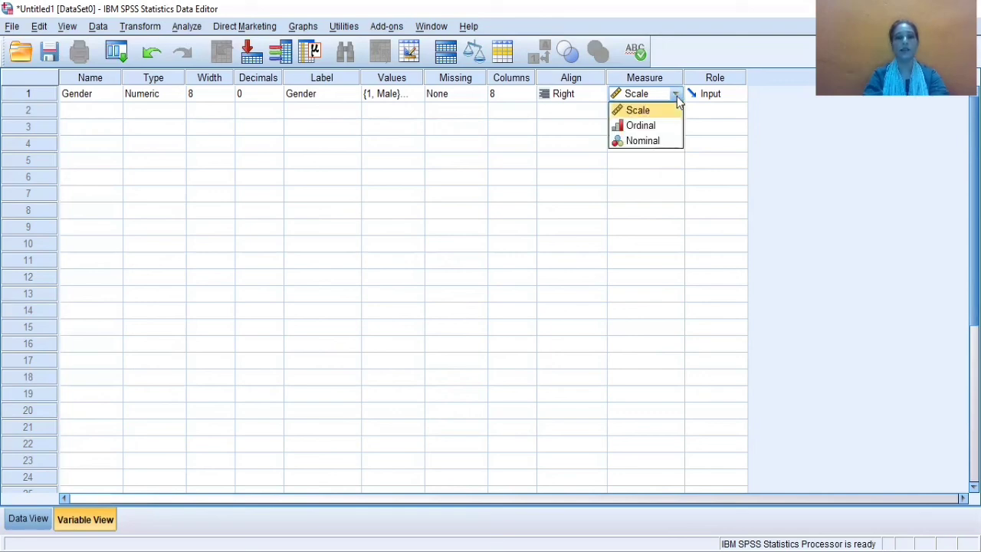
left_click(665, 145)
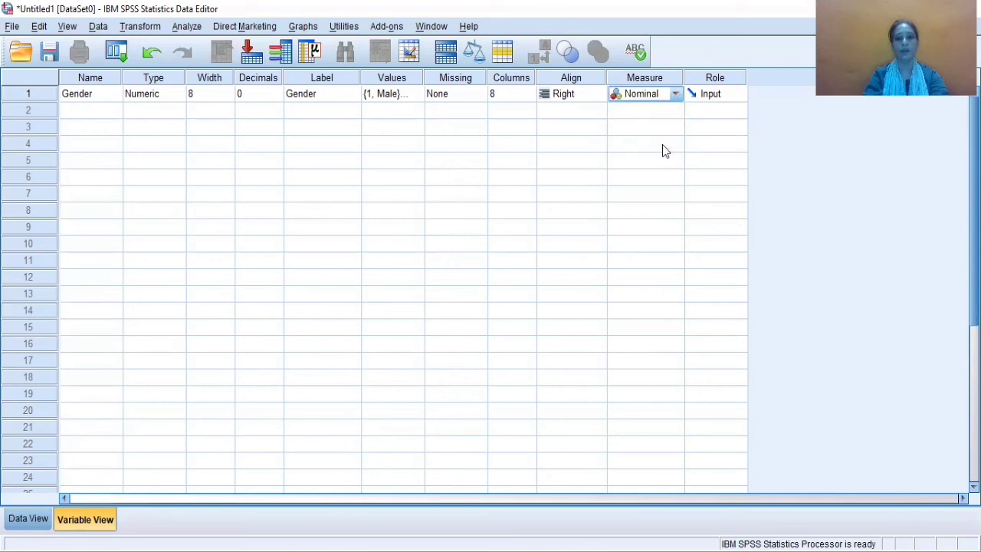